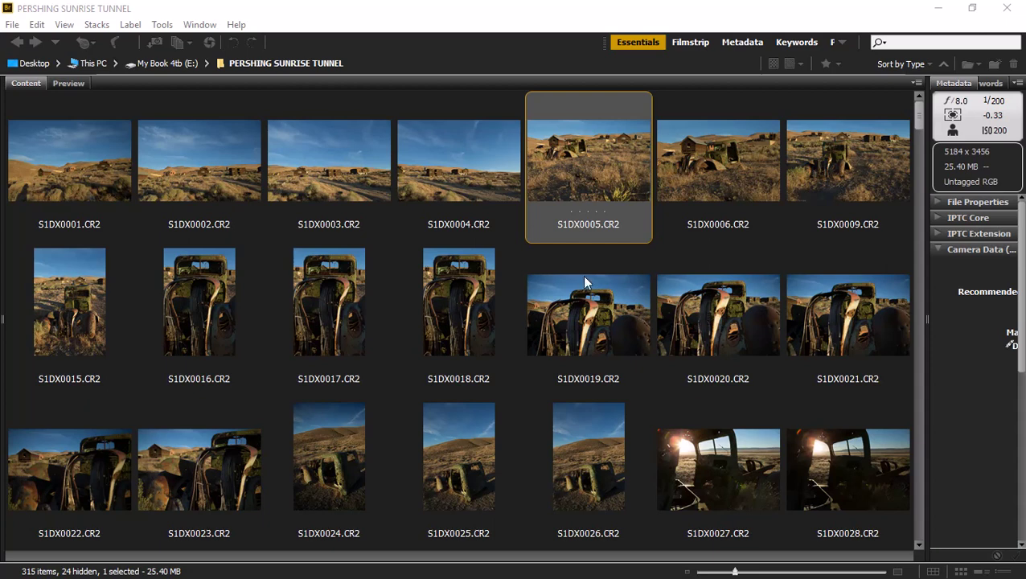
Examine the S1DX0005.CR2 photo full screen, including a close-up view of its detail.
{"action": "left_click", "coordinate": [64, 24]}
{"action": "left_click", "coordinate": [82, 43]}
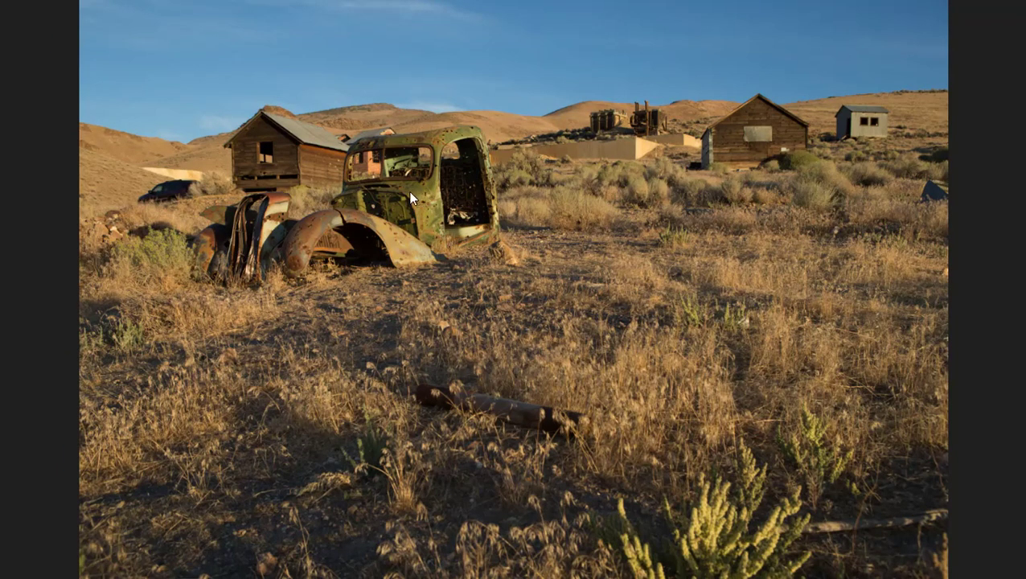
{"action": "left_click", "coordinate": [480, 275]}
{"action": "left_click_drag", "start_coordinate": [448, 232], "coordinate": [617, 307]}
{"action": "key", "text": "Escape"}
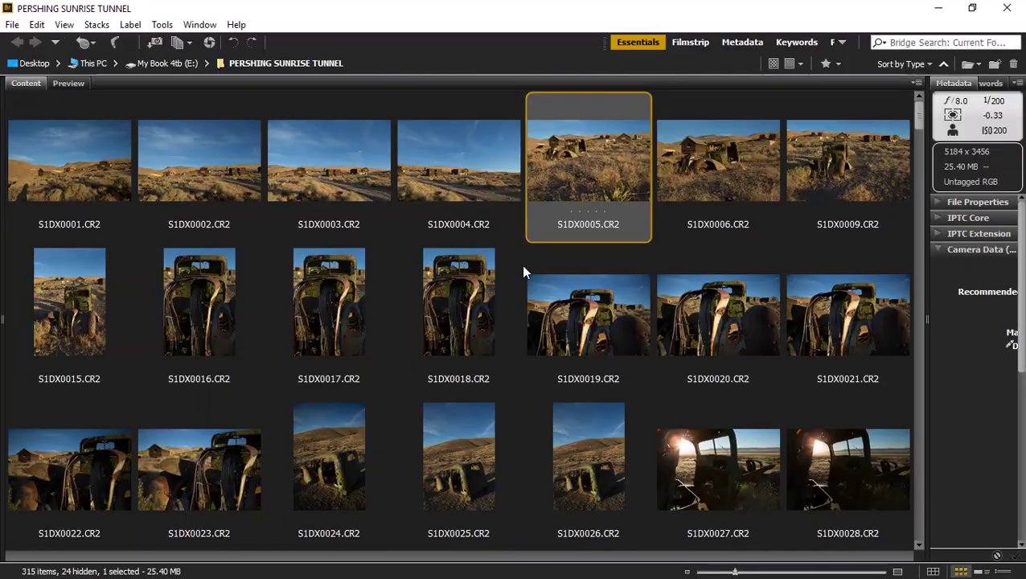
Open S1DX0005.CR2 for raw editing and draw a 4 to 2 crop across the photo's full width from its top edge.
{"action": "double_click", "coordinate": [583, 157]}
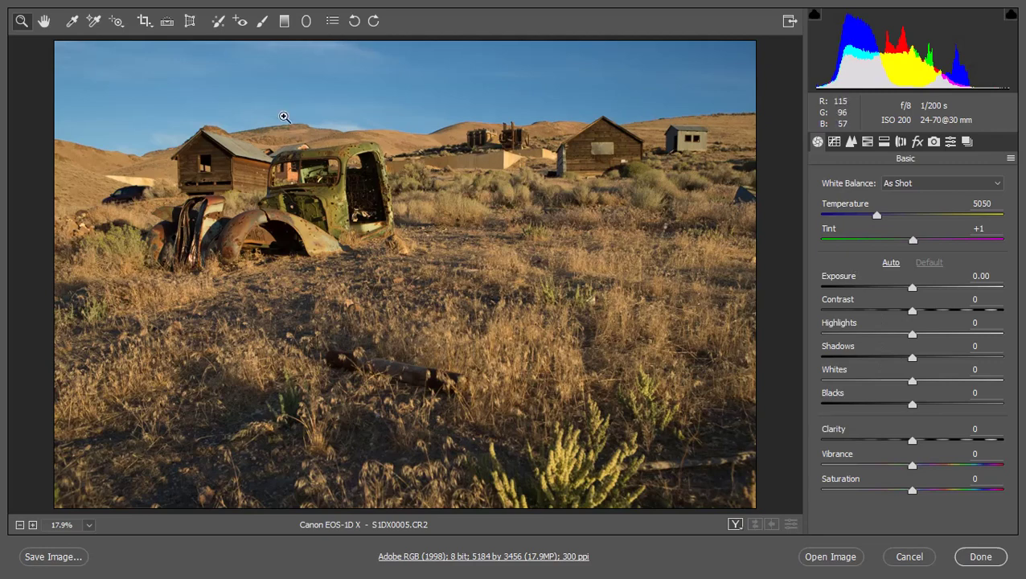
{"action": "left_click", "coordinate": [145, 24]}
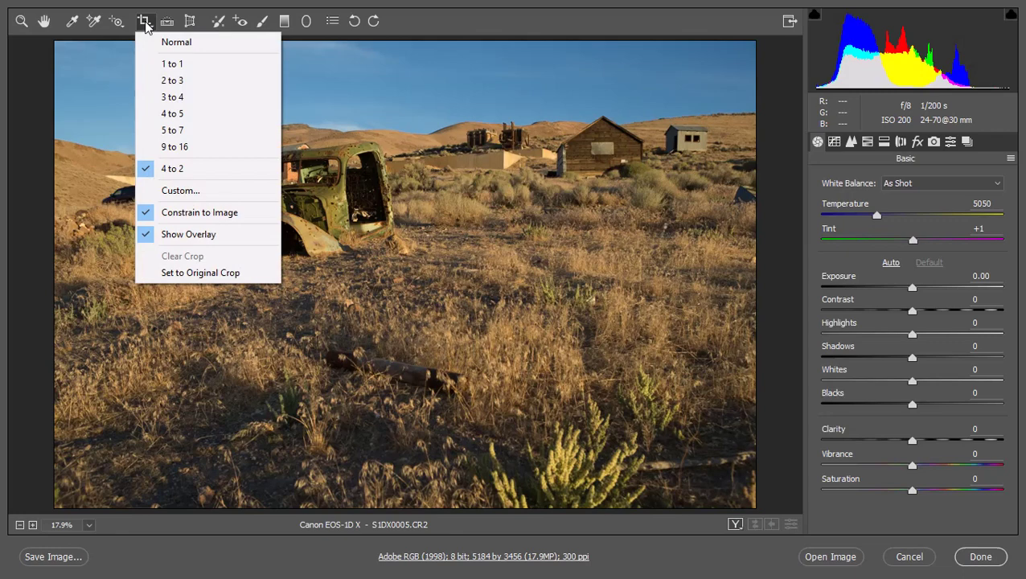
{"action": "left_click", "coordinate": [171, 192]}
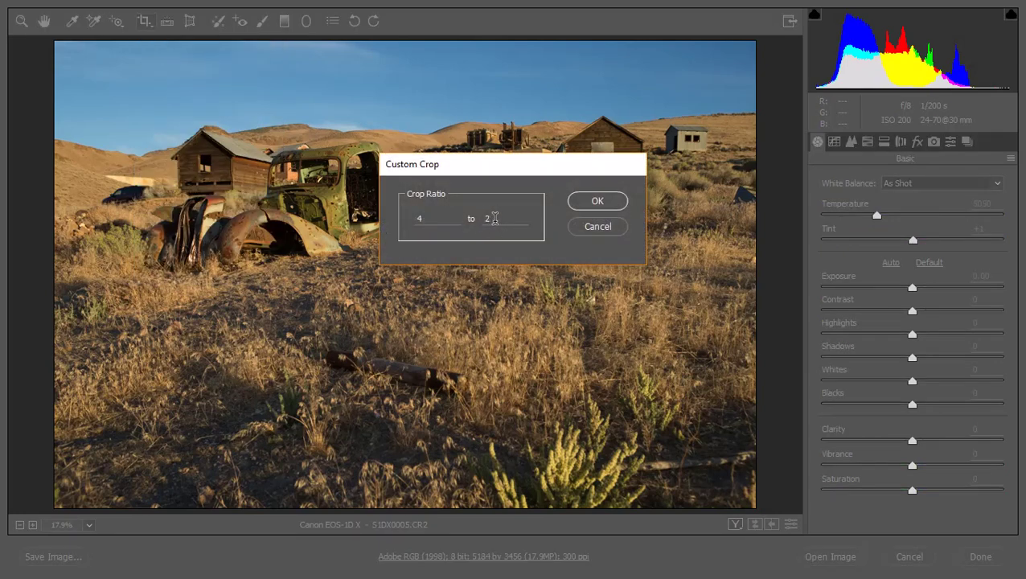
{"action": "left_click", "coordinate": [597, 203]}
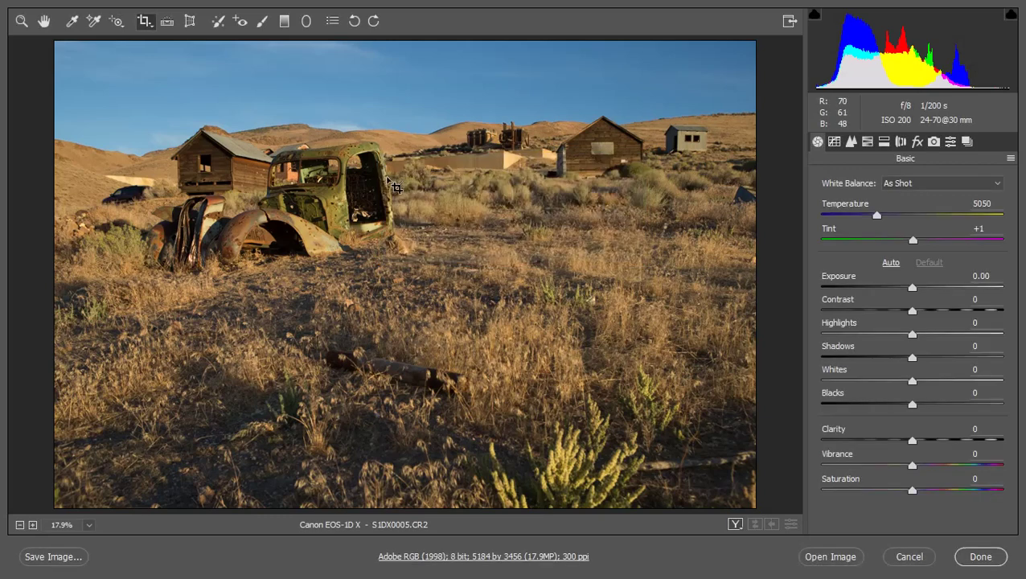
{"action": "left_click_drag", "start_coordinate": [50, 45], "coordinate": [756, 391]}
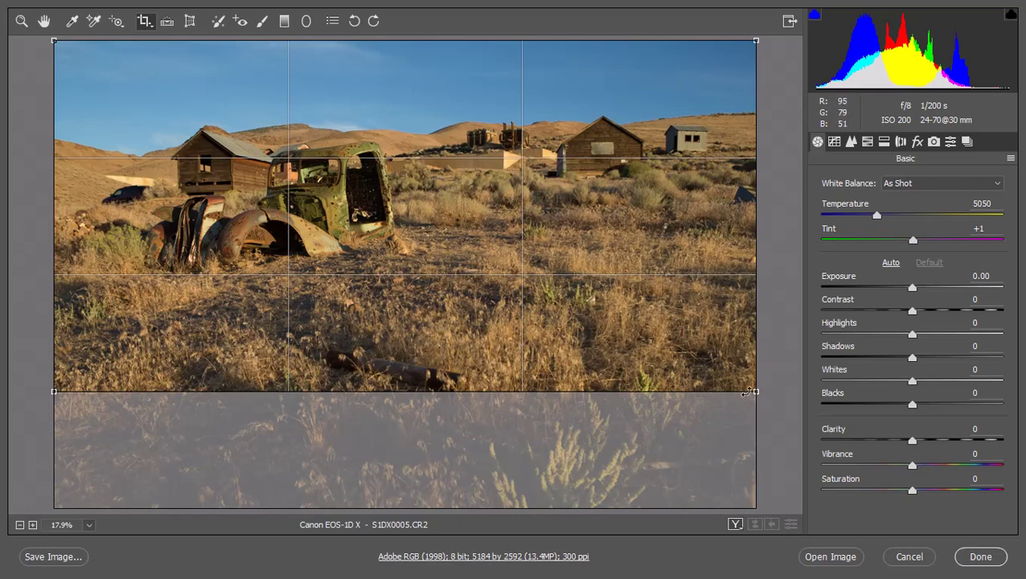
Rotate the crop frame slightly counter-clockwise to level the scene.
{"action": "left_click_drag", "start_coordinate": [749, 397], "coordinate": [757, 400]}
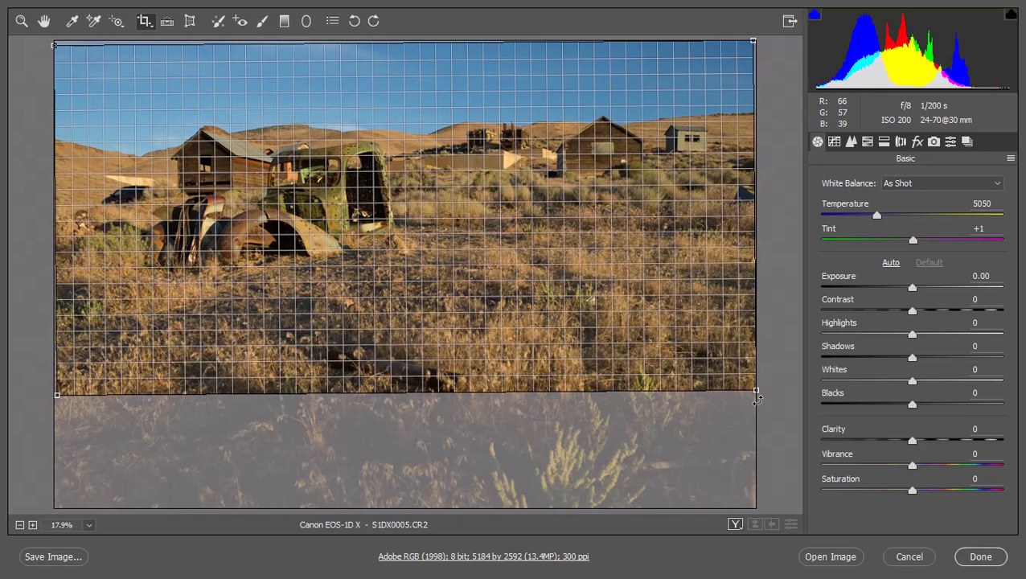
{"action": "left_click_drag", "start_coordinate": [757, 400], "coordinate": [758, 400]}
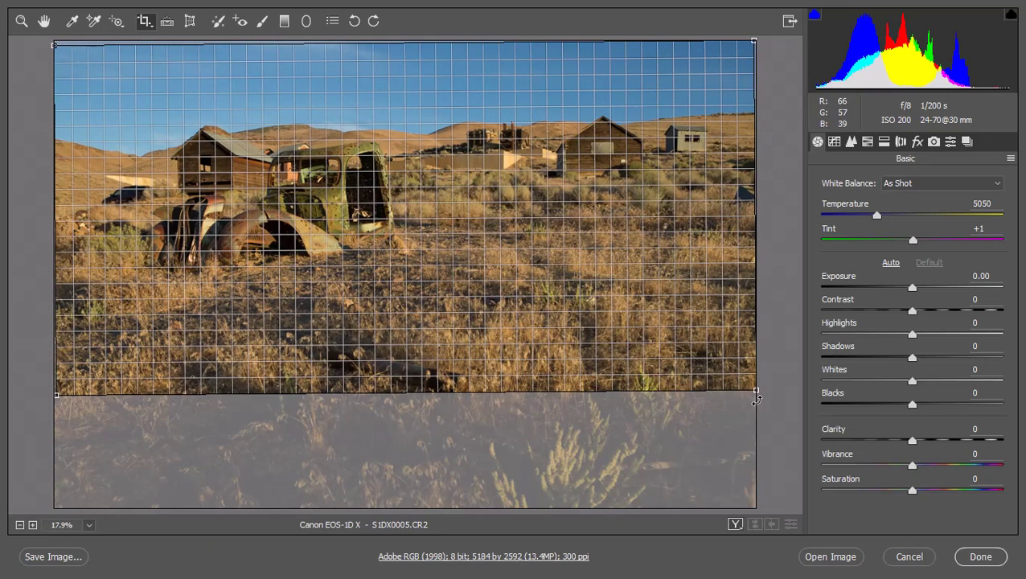
{"action": "left_click_drag", "start_coordinate": [757, 400], "coordinate": [757, 399]}
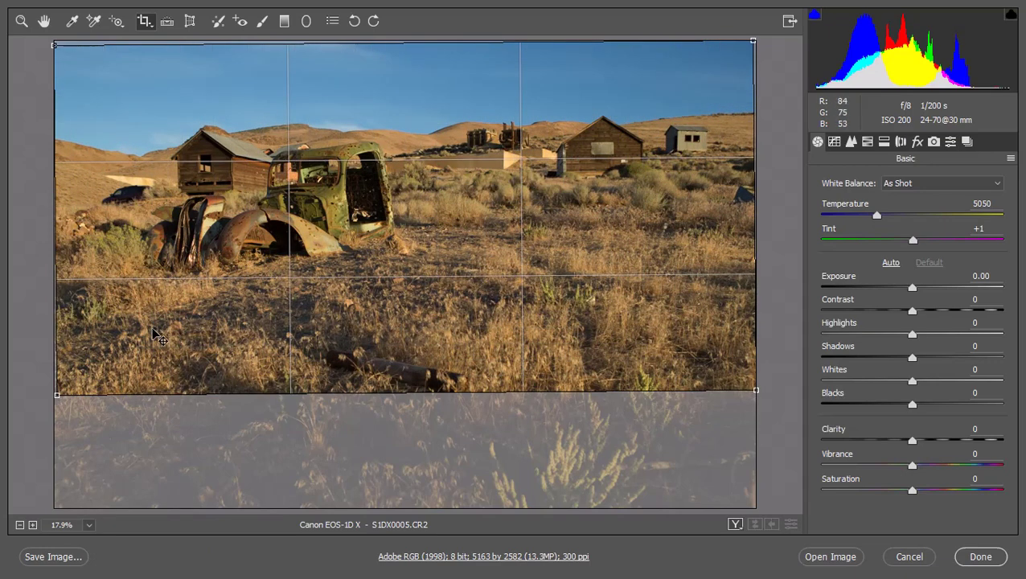
Shrink the crop to about 4943 by 2472 pixels, trimming the left side, and shift it down to remove some sky.
{"action": "left_click_drag", "start_coordinate": [56, 394], "coordinate": [85, 382]}
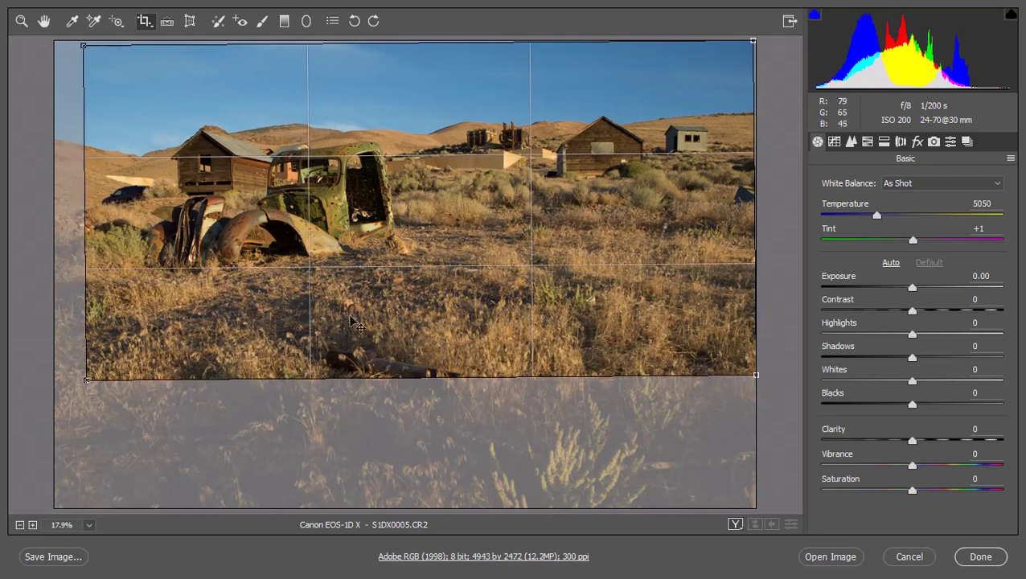
{"action": "left_click_drag", "start_coordinate": [437, 245], "coordinate": [437, 259]}
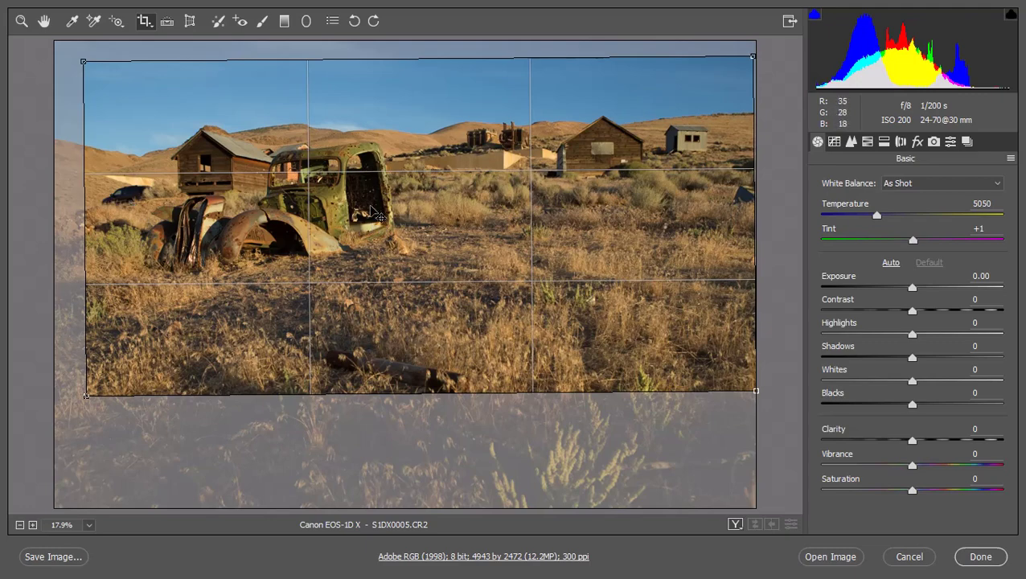
{"action": "key", "text": "z"}
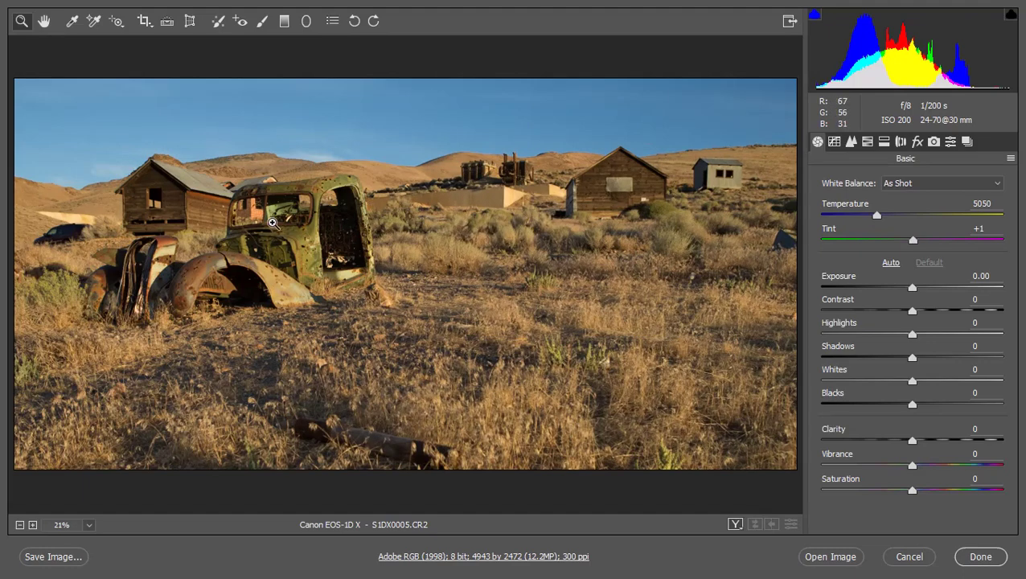
Reopen the crop, fine-tune its rotation slightly and apply it.
{"action": "left_click", "coordinate": [144, 21]}
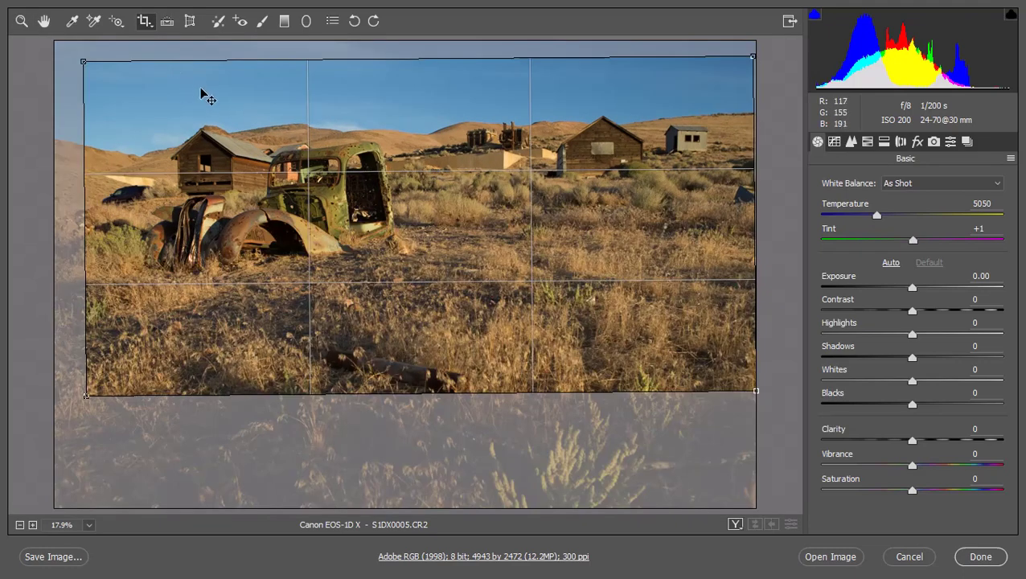
{"action": "left_click_drag", "start_coordinate": [193, 51], "coordinate": [190, 47]}
{"action": "key", "text": "Return"}
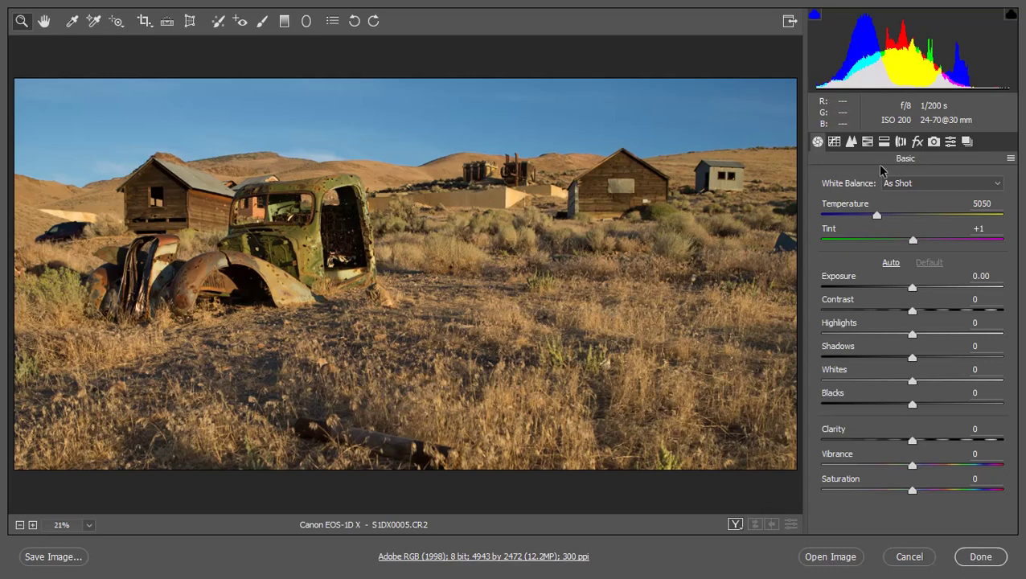
Enable the lens profile corrections, comparing the photo with and without them.
{"action": "left_click", "coordinate": [901, 141]}
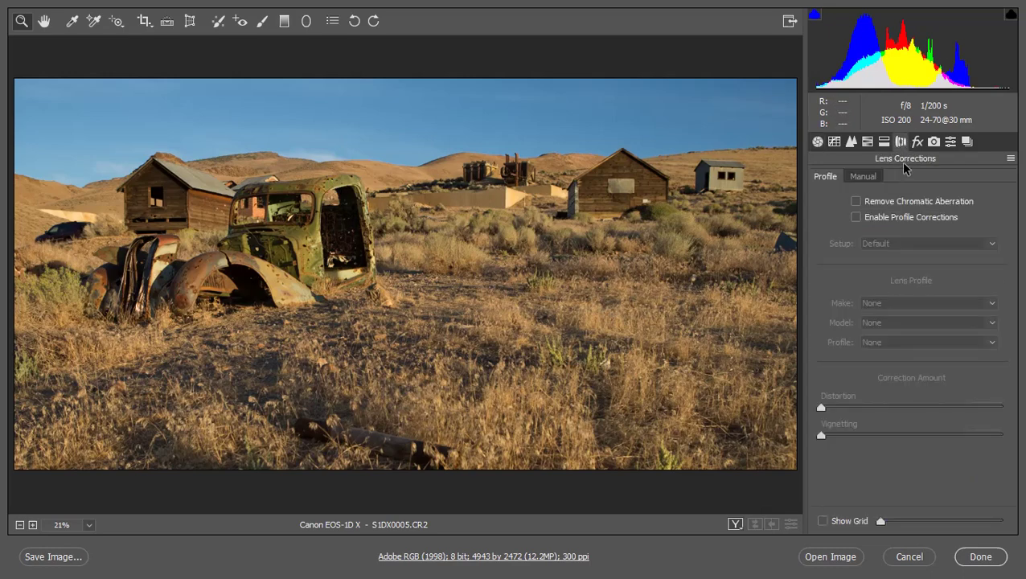
{"action": "left_click", "coordinate": [885, 219]}
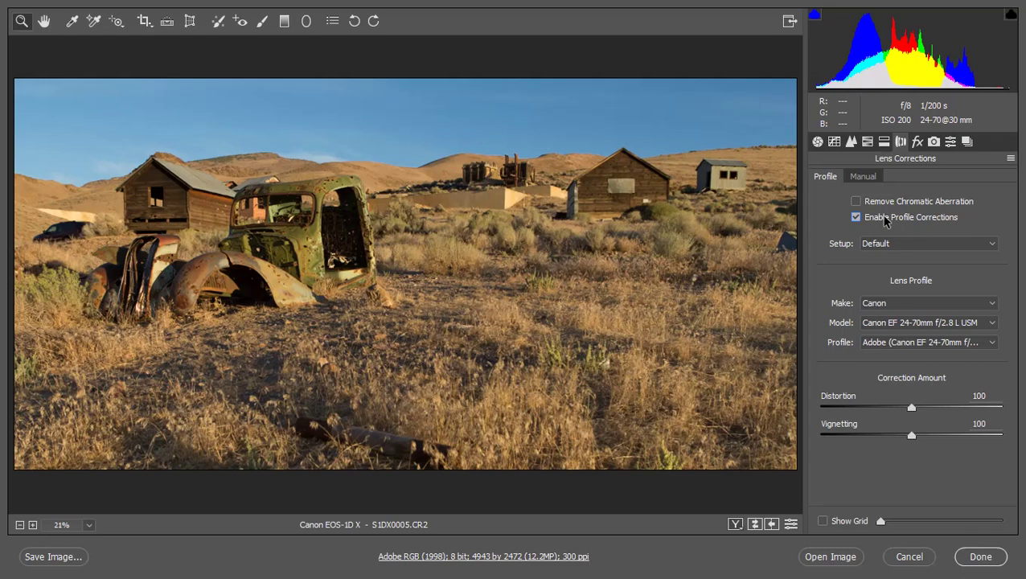
{"action": "left_click", "coordinate": [884, 219]}
{"action": "left_click", "coordinate": [885, 219]}
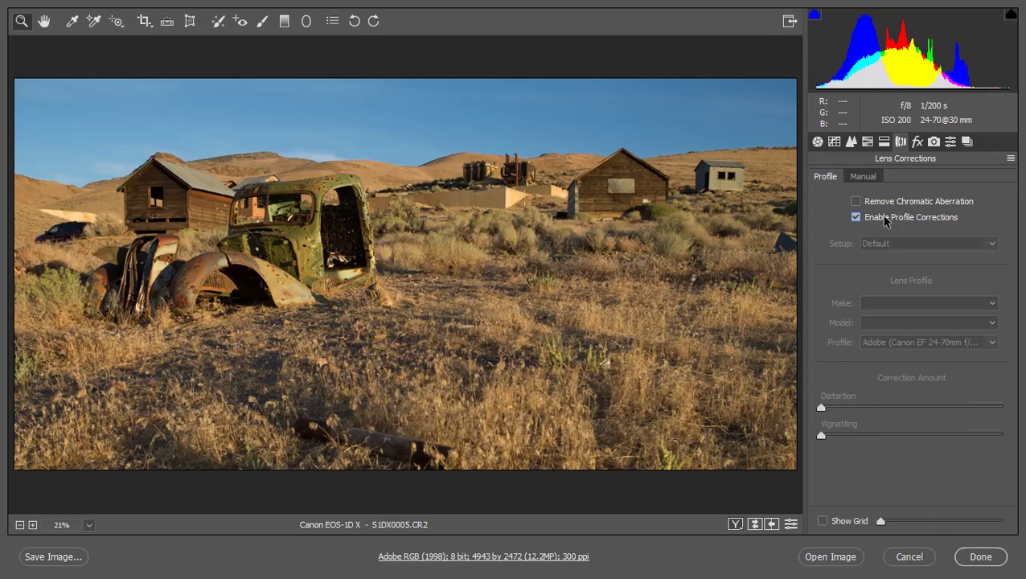
{"action": "left_click", "coordinate": [885, 219]}
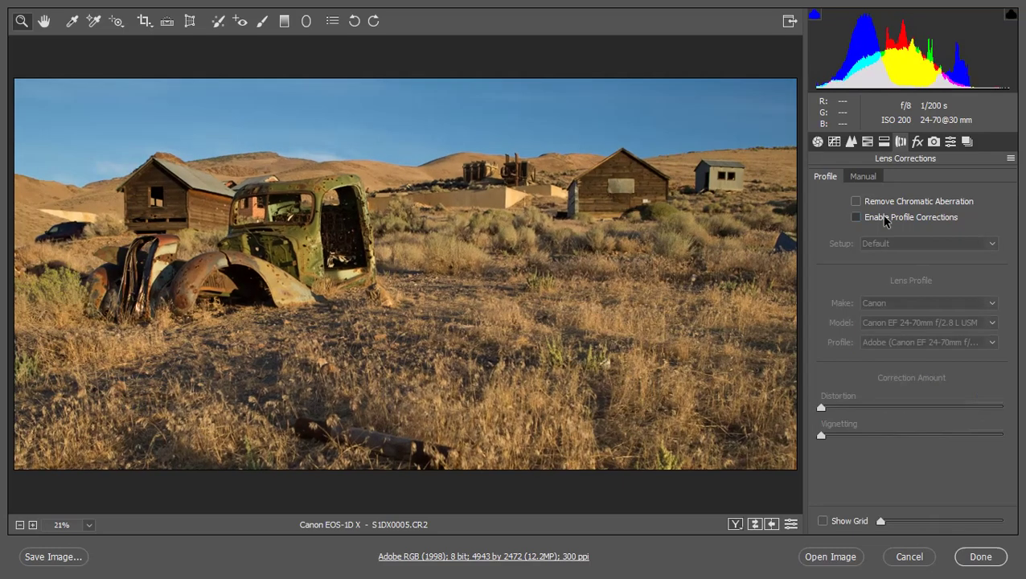
{"action": "left_click", "coordinate": [855, 217]}
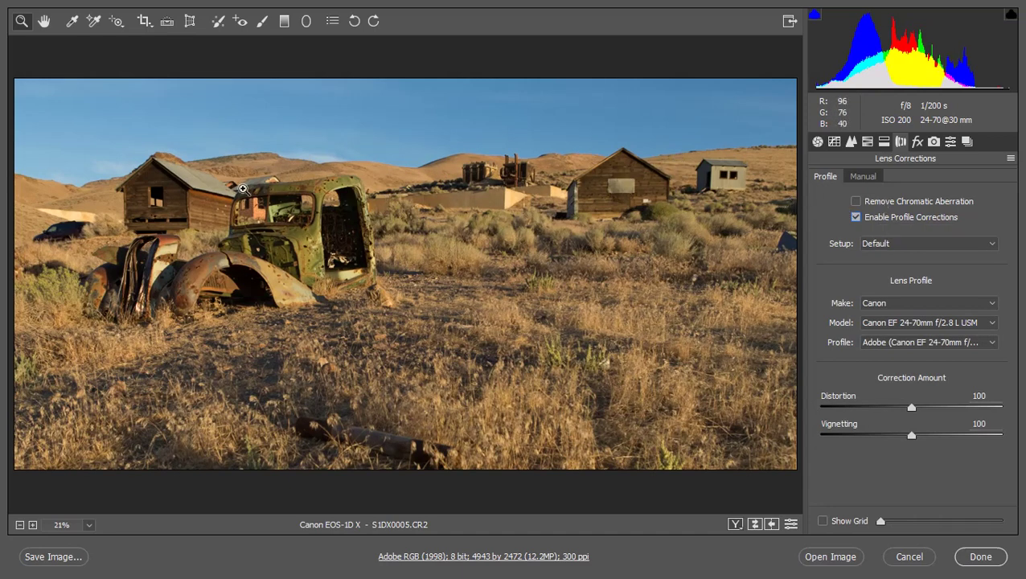
Turn on chromatic aberration removal, comparing its effect close up on the roof peak of the right-hand wooden cabin.
{"action": "left_click_drag", "start_coordinate": [614, 145], "coordinate": [626, 173]}
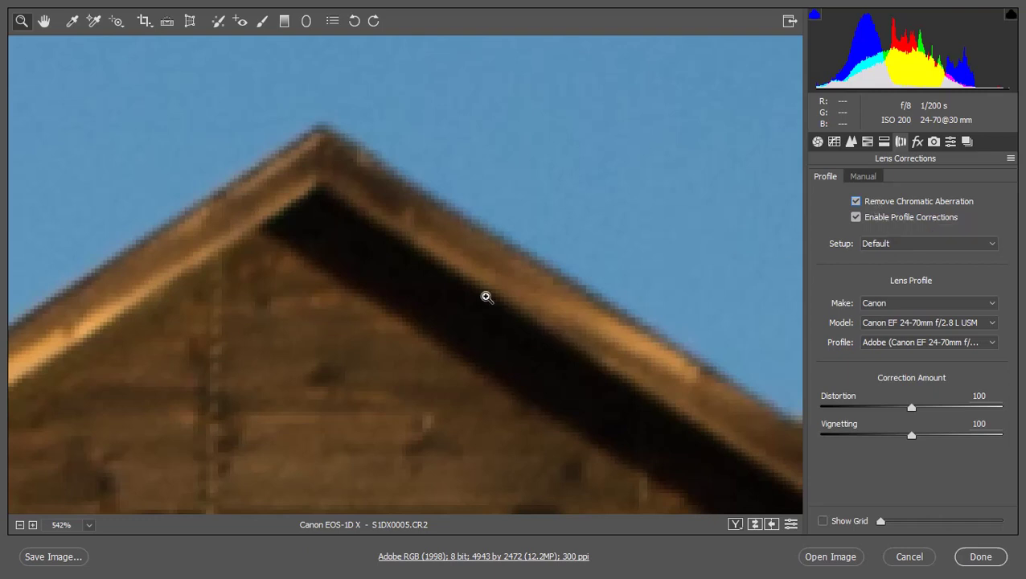
{"action": "left_click", "coordinate": [879, 203]}
{"action": "left_click", "coordinate": [879, 204]}
{"action": "left_click", "coordinate": [90, 525]}
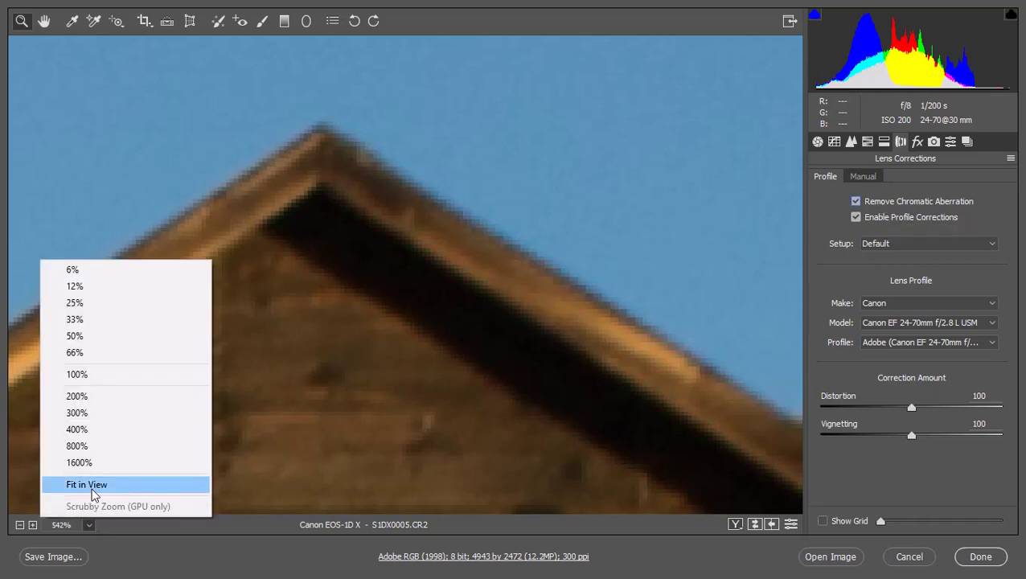
{"action": "left_click", "coordinate": [86, 486]}
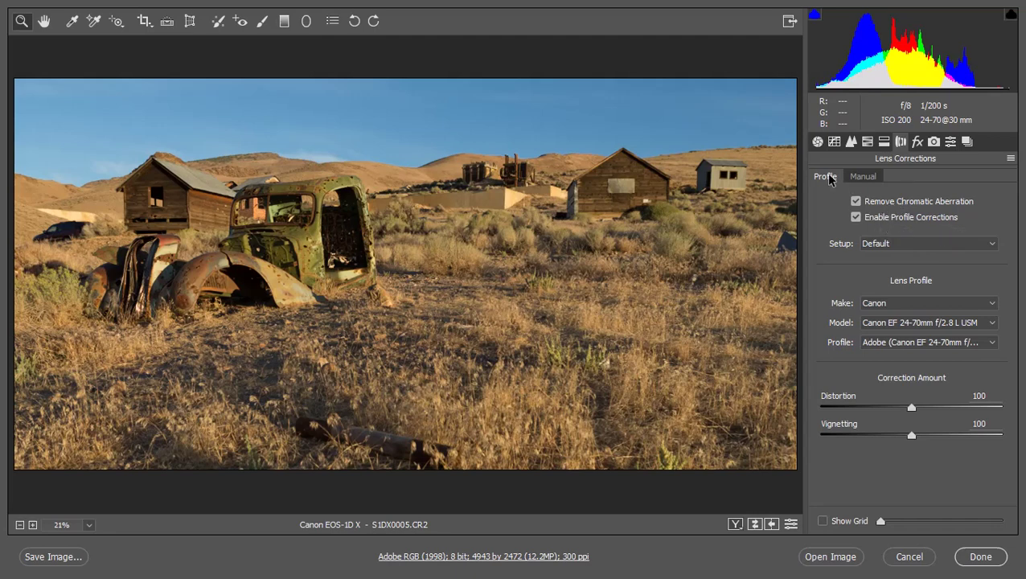
Set Clarity to +20, Vibrance to +40 and Saturation to +20 in the basic adjustments.
{"action": "left_click", "coordinate": [817, 141]}
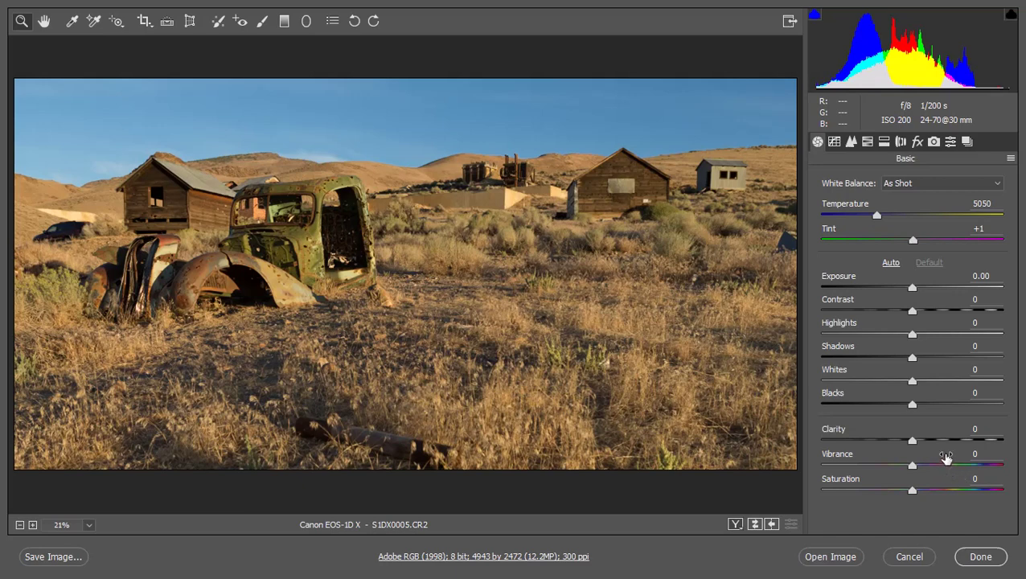
{"action": "left_click", "coordinate": [989, 429]}
{"action": "type", "text": "20"}
{"action": "key", "text": "Tab"}
{"action": "type", "text": "40"}
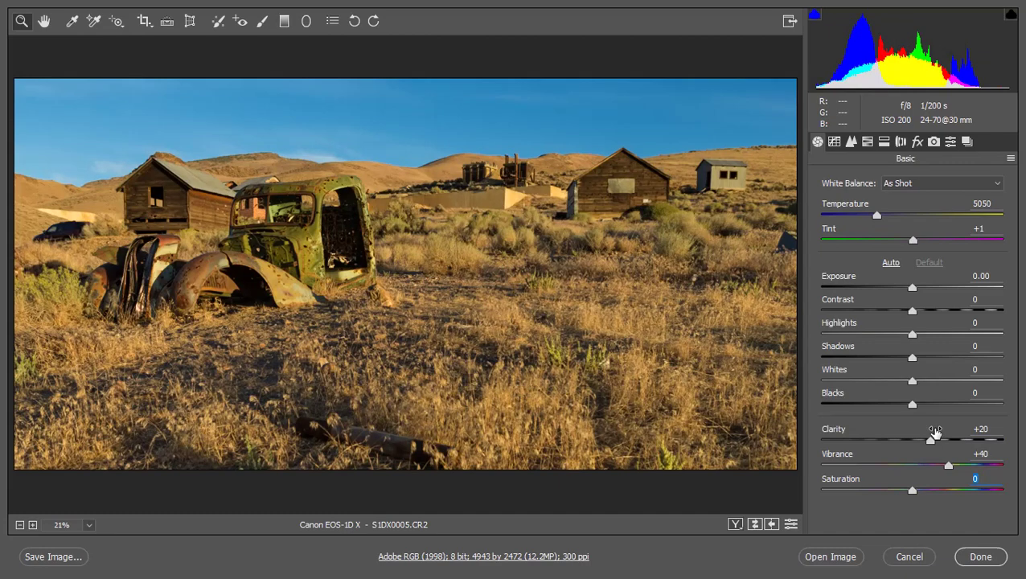
{"action": "type", "text": "20"}
{"action": "key", "text": "Tab"}
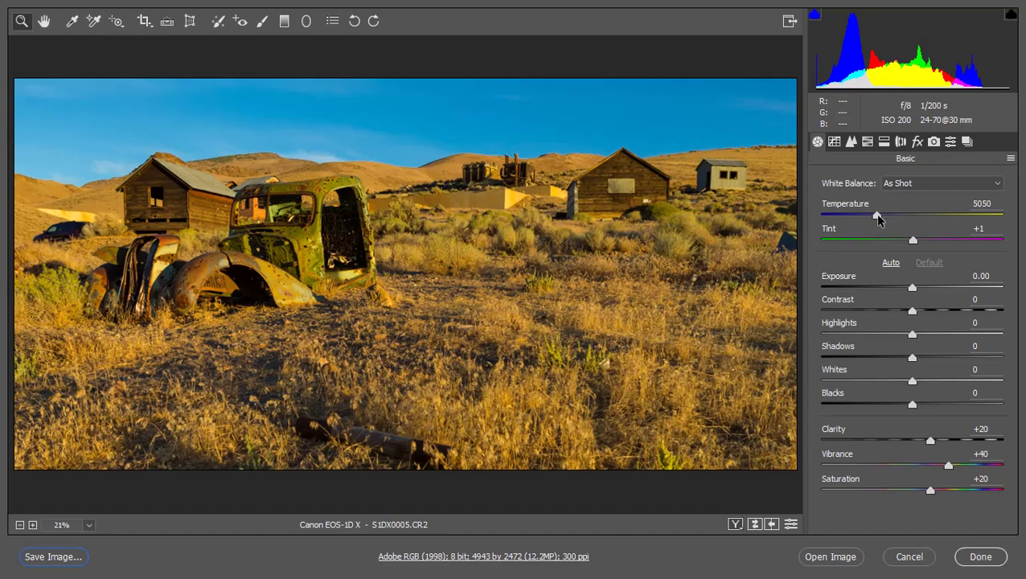
Cool the white balance to a Temperature of 4550 and set the Tint to +10.
{"action": "mouse_move", "coordinate": [878, 218]}
{"action": "left_mouse_down"}
{"action": "mouse_move", "coordinate": [864, 218]}
{"action": "mouse_move", "coordinate": [878, 206]}
{"action": "mouse_move", "coordinate": [868, 205]}
{"action": "left_mouse_up"}
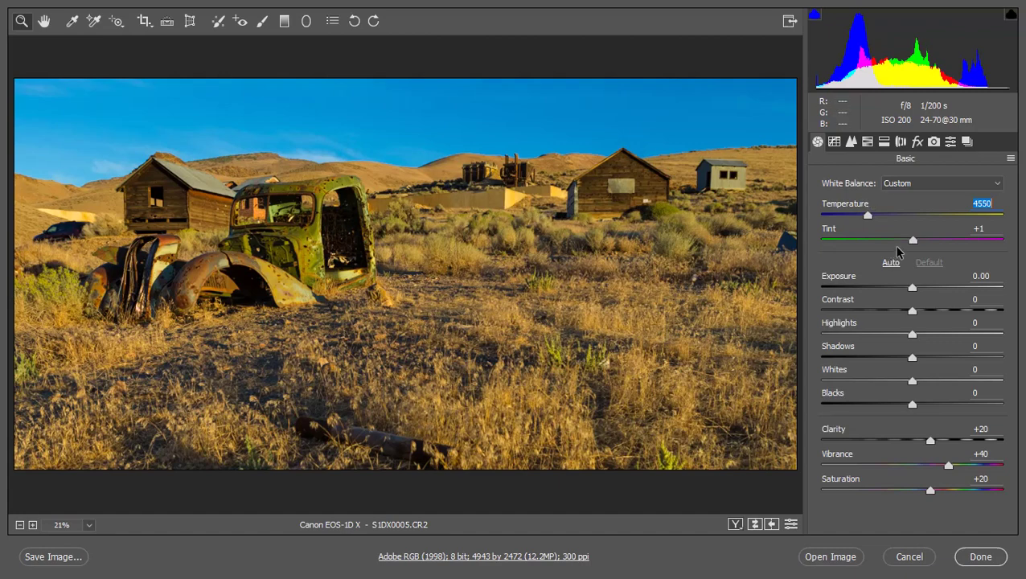
{"action": "left_click_drag", "start_coordinate": [913, 243], "coordinate": [923, 241]}
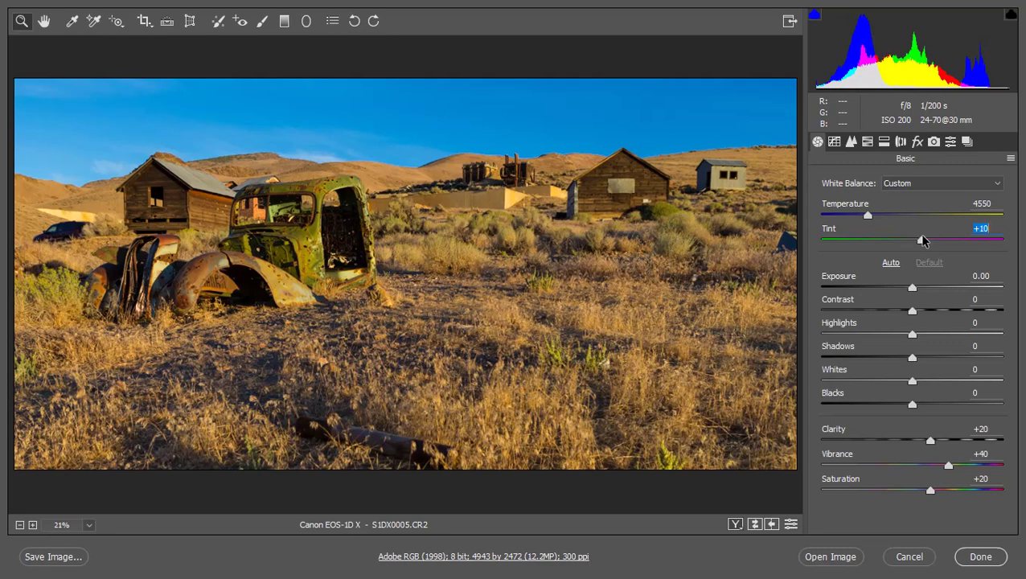
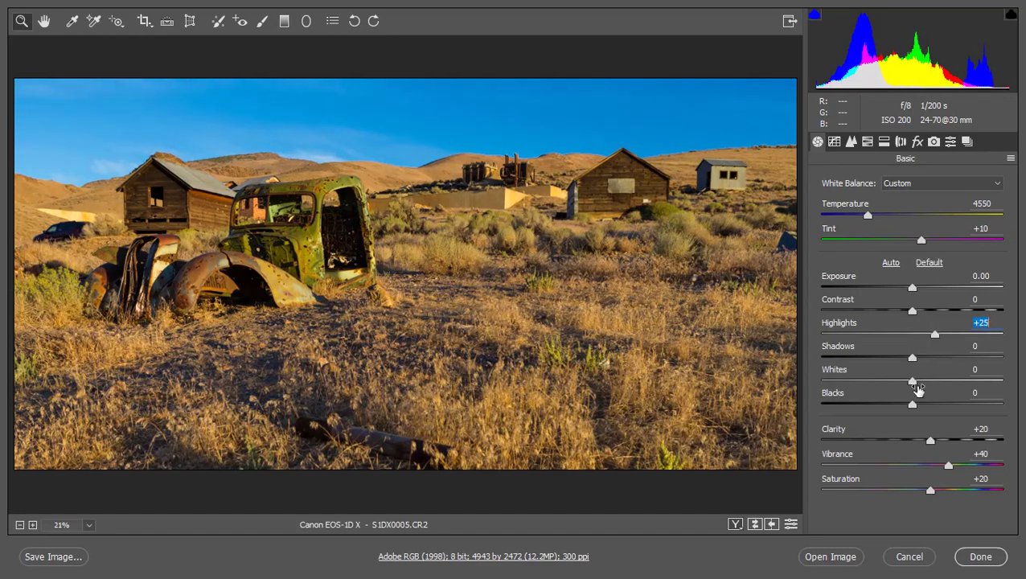
Brighten the photo with Exposure +0.15, Highlights +18 and Whites +16.
{"action": "mouse_move", "coordinate": [914, 382]}
{"action": "left_mouse_down"}
{"action": "mouse_move", "coordinate": [957, 382]}
{"action": "mouse_move", "coordinate": [928, 382]}
{"action": "left_mouse_up"}
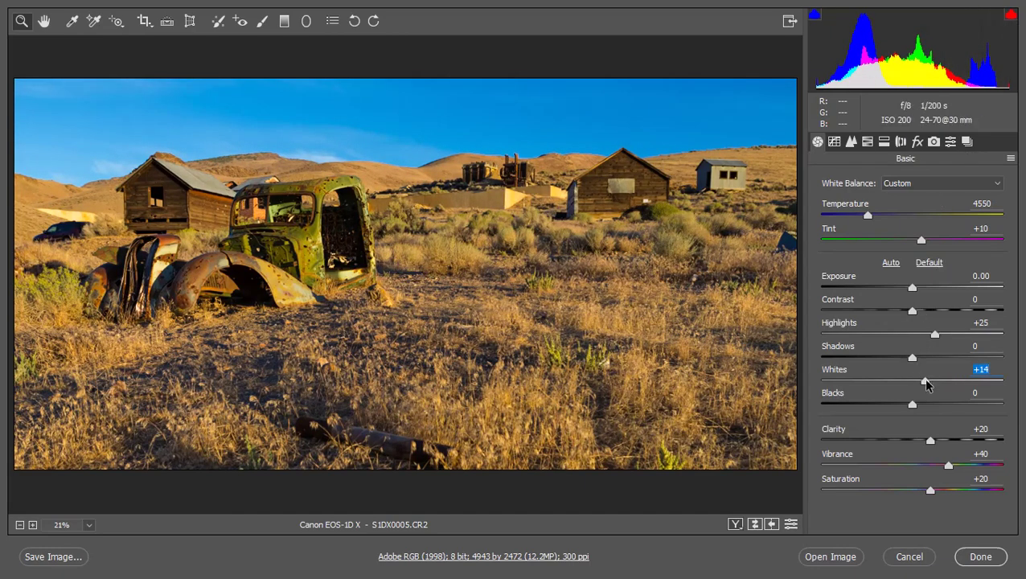
{"action": "left_click_drag", "start_coordinate": [927, 386], "coordinate": [930, 388]}
{"action": "left_click_drag", "start_coordinate": [934, 337], "coordinate": [933, 338]}
{"action": "left_click_drag", "start_coordinate": [913, 292], "coordinate": [917, 291]}
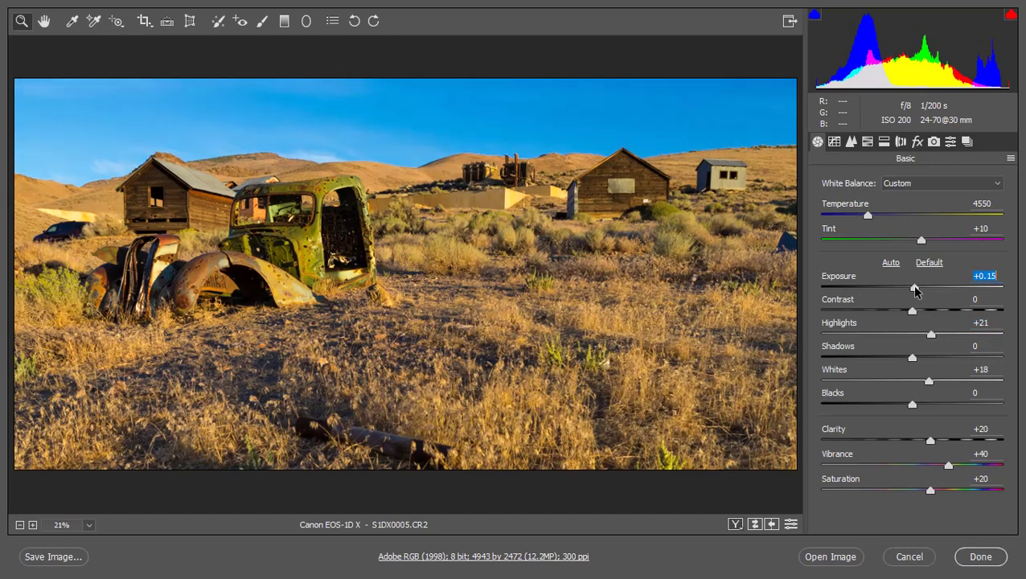
{"action": "left_click_drag", "start_coordinate": [931, 338], "coordinate": [929, 339]}
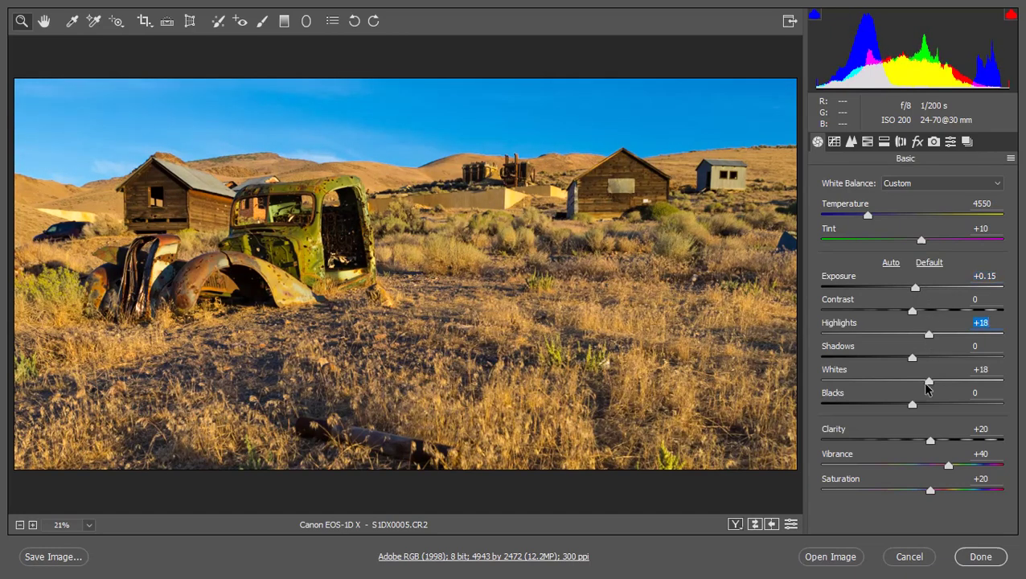
{"action": "left_click_drag", "start_coordinate": [927, 386], "coordinate": [924, 386]}
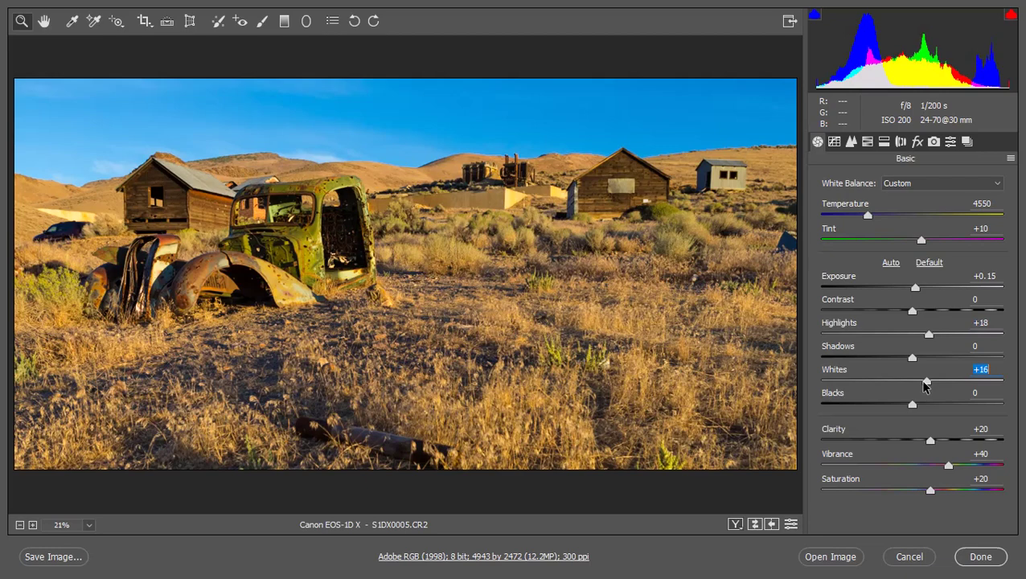
Show highlight clipping and brush a Highlights -33 adjustment over the clipped patches by the distant walls and above the dark car.
{"action": "left_click", "coordinate": [1011, 17]}
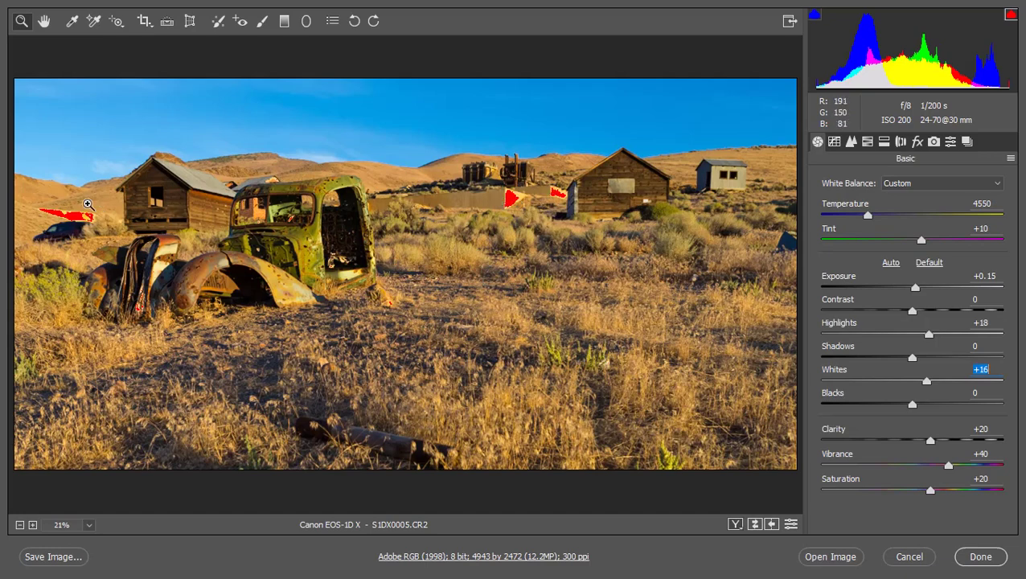
{"action": "left_click", "coordinate": [262, 22]}
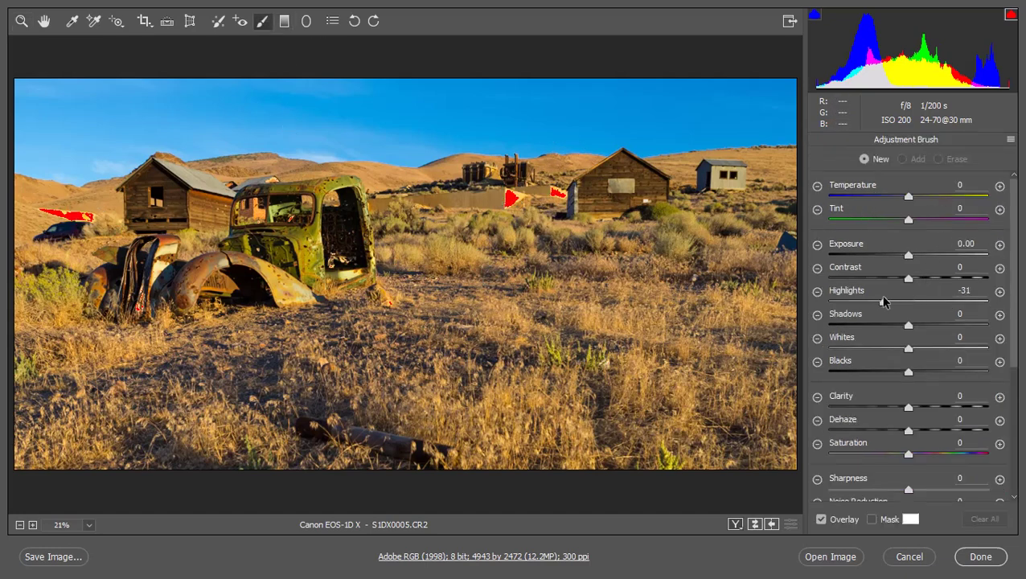
{"action": "left_click_drag", "start_coordinate": [884, 304], "coordinate": [883, 304]}
{"action": "left_click", "coordinate": [502, 199]}
{"action": "mouse_move", "coordinate": [501, 199]}
{"action": "left_mouse_down"}
{"action": "mouse_move", "coordinate": [562, 193]}
{"action": "mouse_move", "coordinate": [496, 209]}
{"action": "left_mouse_up"}
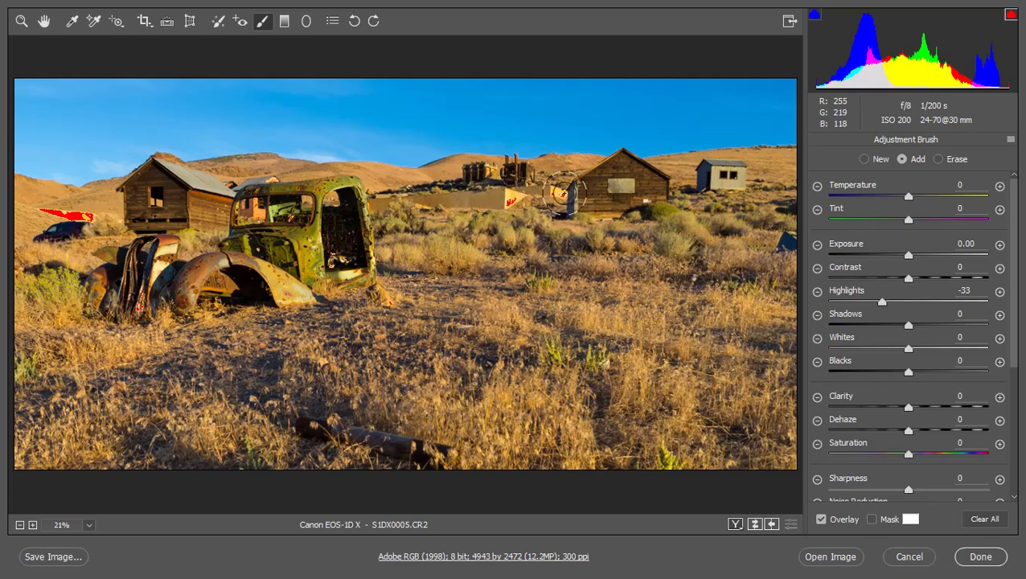
{"action": "mouse_move", "coordinate": [86, 215]}
{"action": "left_mouse_down"}
{"action": "mouse_move", "coordinate": [46, 206]}
{"action": "mouse_move", "coordinate": [201, 217]}
{"action": "left_mouse_up"}
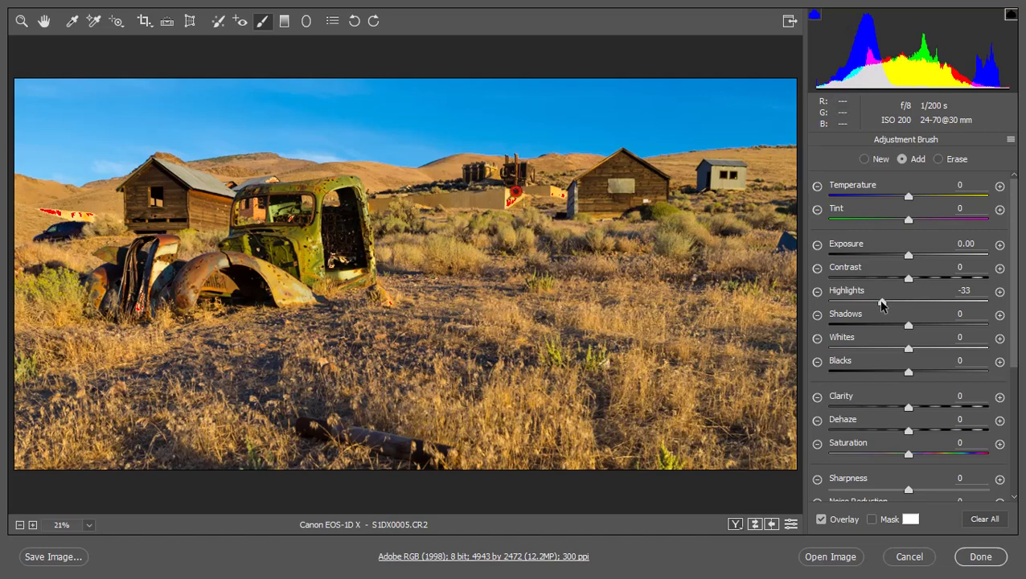
Refine the brushed adjustment with Exposure -0.10 and Highlights -35, and return to the basic adjustments.
{"action": "left_click_drag", "start_coordinate": [908, 255], "coordinate": [906, 257]}
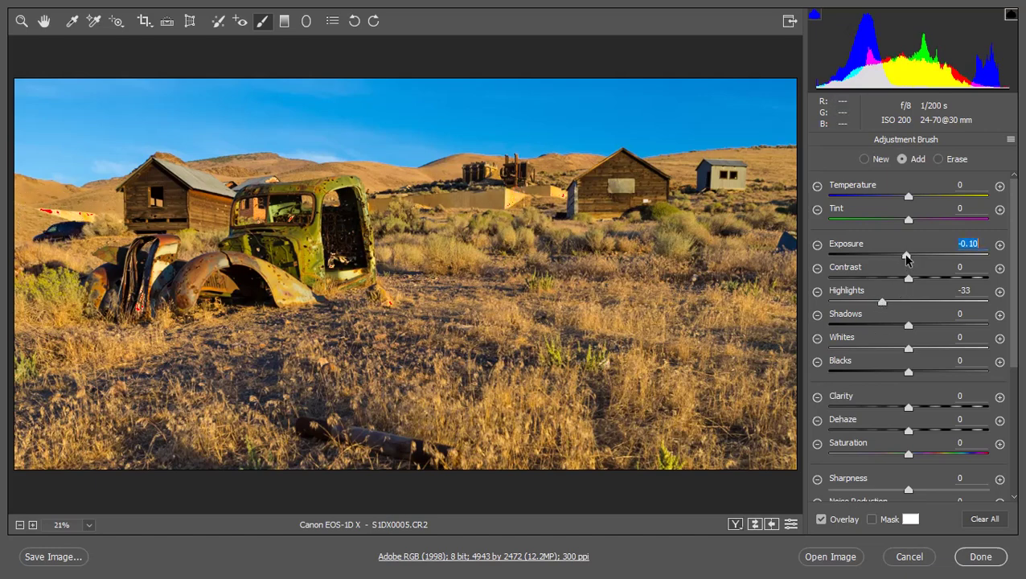
{"action": "left_click", "coordinate": [882, 302]}
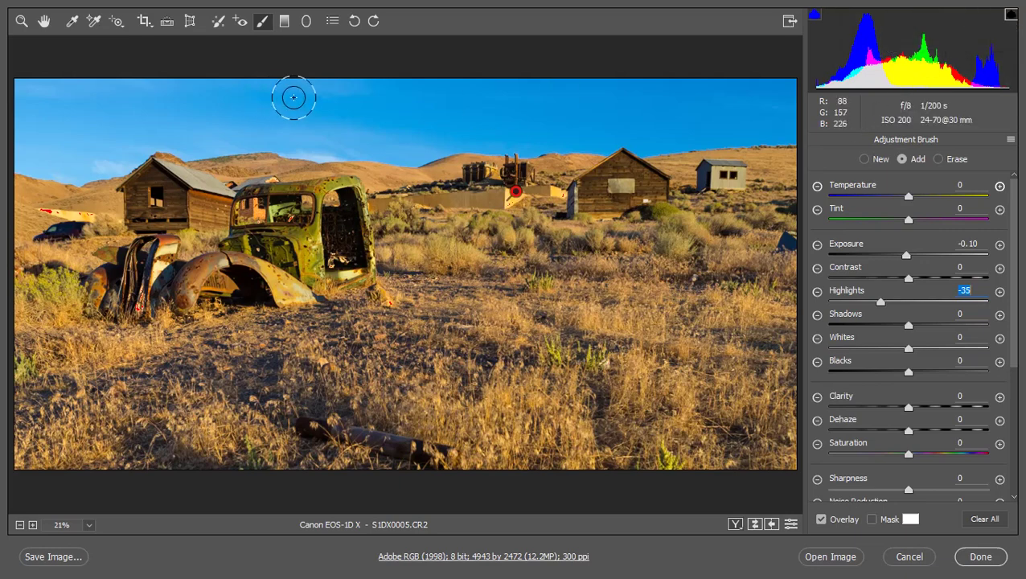
{"action": "left_click", "coordinate": [22, 22]}
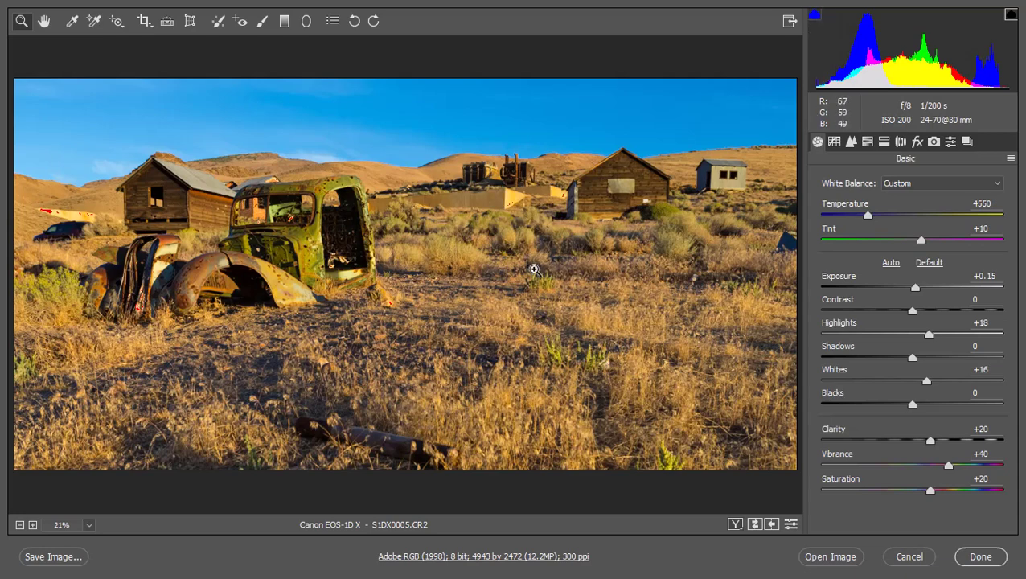
View the truck at 50% and open up its dark areas with Shadows +33 and Blacks +22.
{"action": "mouse_move", "coordinate": [195, 165]}
{"action": "left_mouse_down"}
{"action": "mouse_move", "coordinate": [454, 331]}
{"action": "mouse_move", "coordinate": [419, 320]}
{"action": "left_mouse_up"}
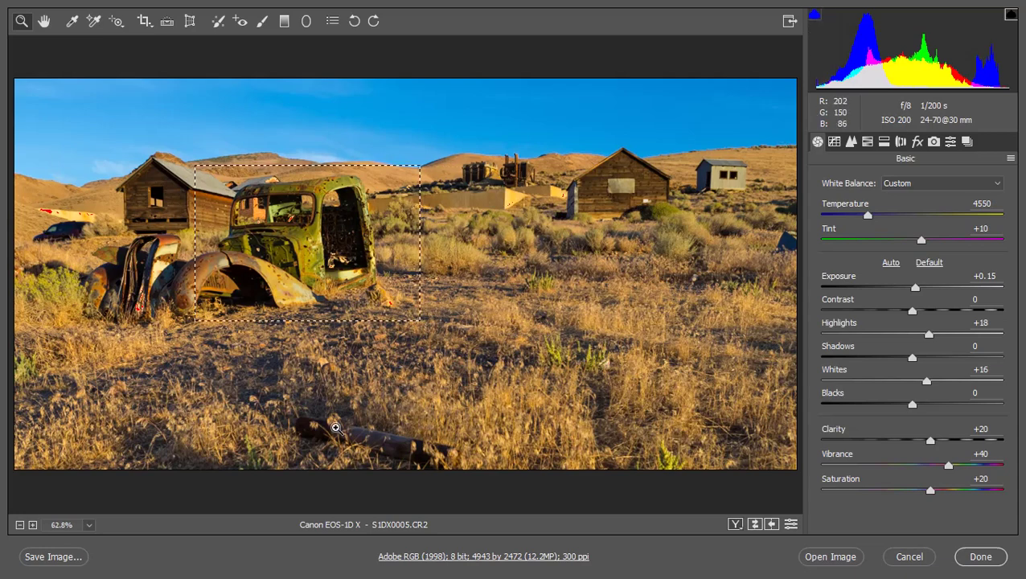
{"action": "left_click", "coordinate": [88, 525]}
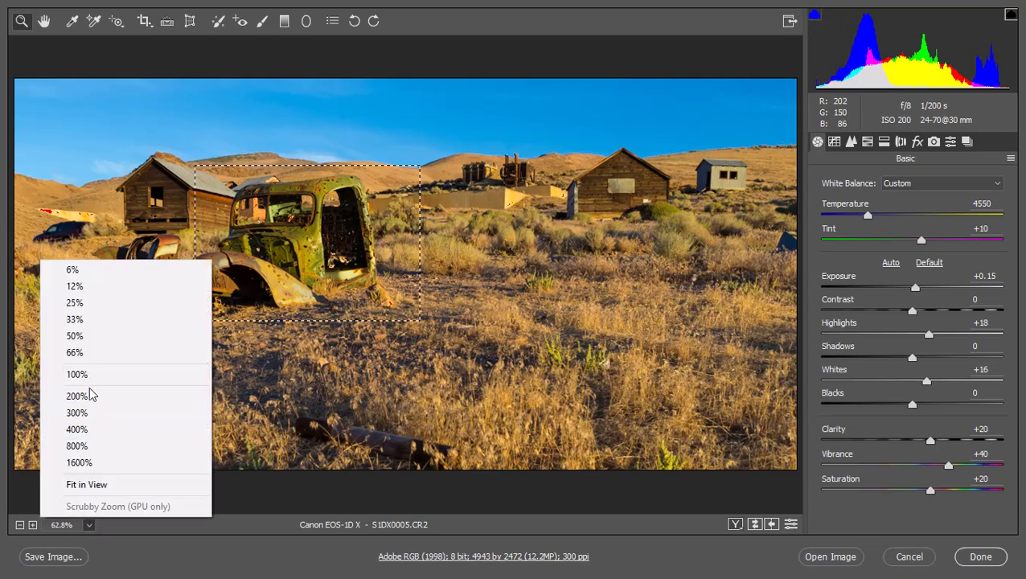
{"action": "left_click", "coordinate": [87, 336]}
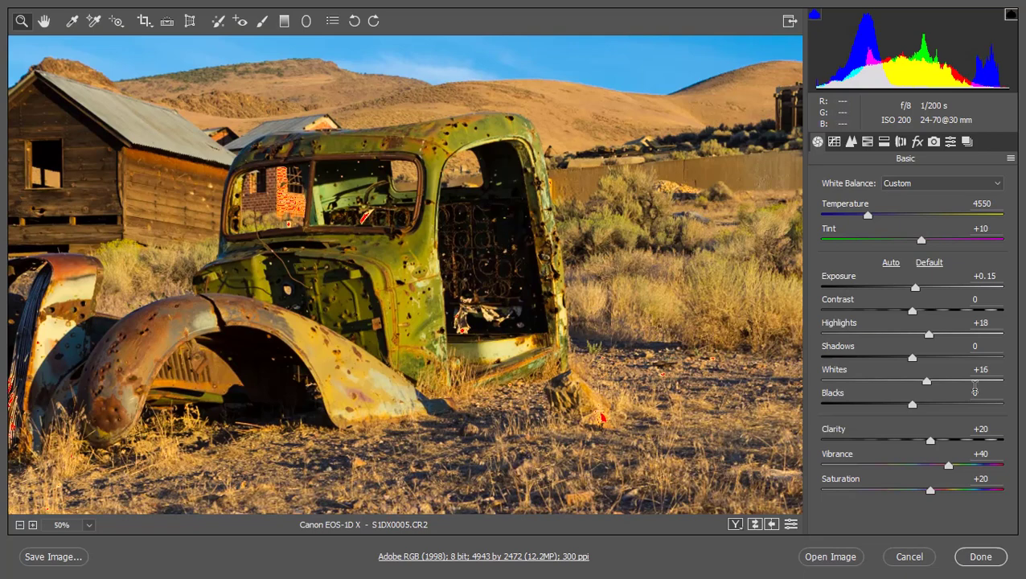
{"action": "left_click_drag", "start_coordinate": [914, 363], "coordinate": [941, 359]}
{"action": "left_click_drag", "start_coordinate": [909, 401], "coordinate": [935, 404]}
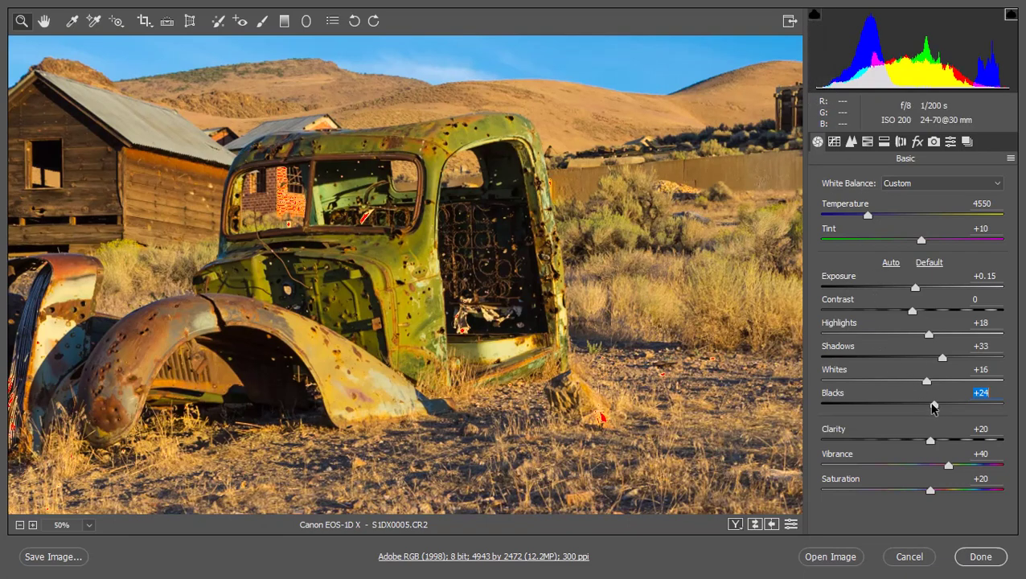
{"action": "left_click_drag", "start_coordinate": [933, 403], "coordinate": [930, 404]}
Inspect the truck cab's interior at 100%, and set the overall Exposure to +0.05 with the whole photo in view.
{"action": "left_click_drag", "start_coordinate": [420, 123], "coordinate": [597, 341]}
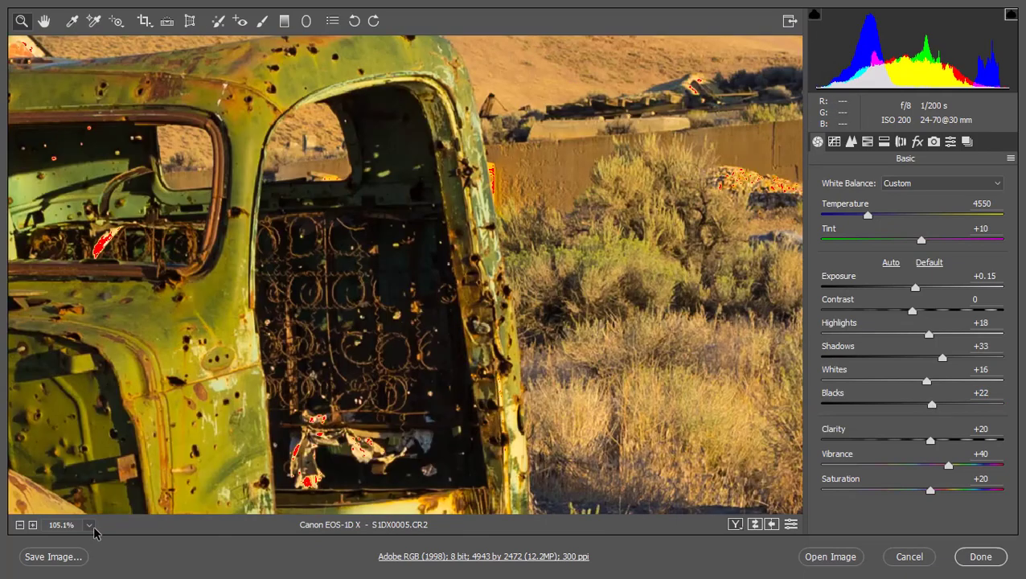
{"action": "left_click", "coordinate": [89, 526]}
{"action": "left_click", "coordinate": [90, 373]}
{"action": "left_click_drag", "start_coordinate": [431, 307], "coordinate": [446, 246]}
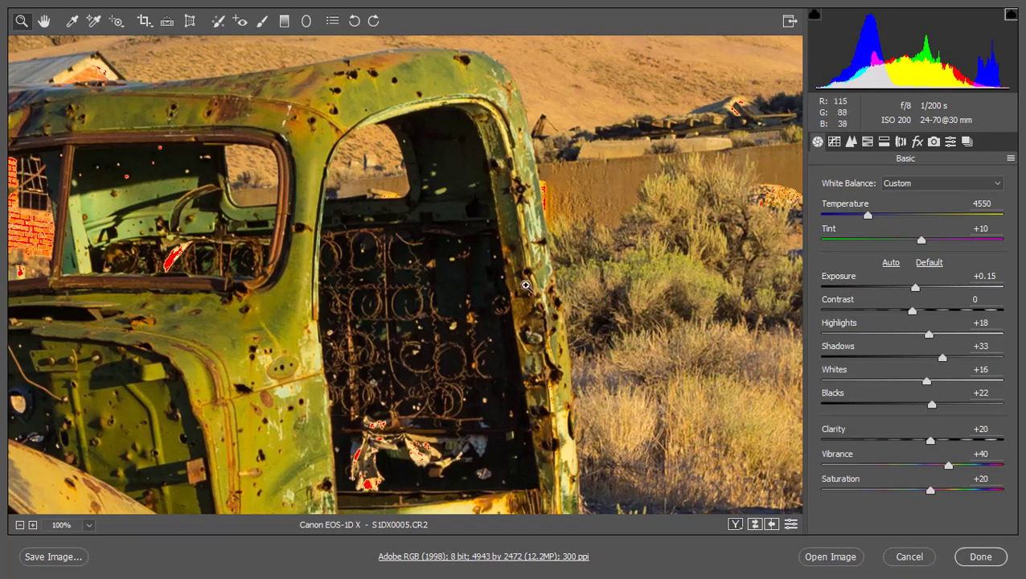
{"action": "left_click", "coordinate": [90, 525]}
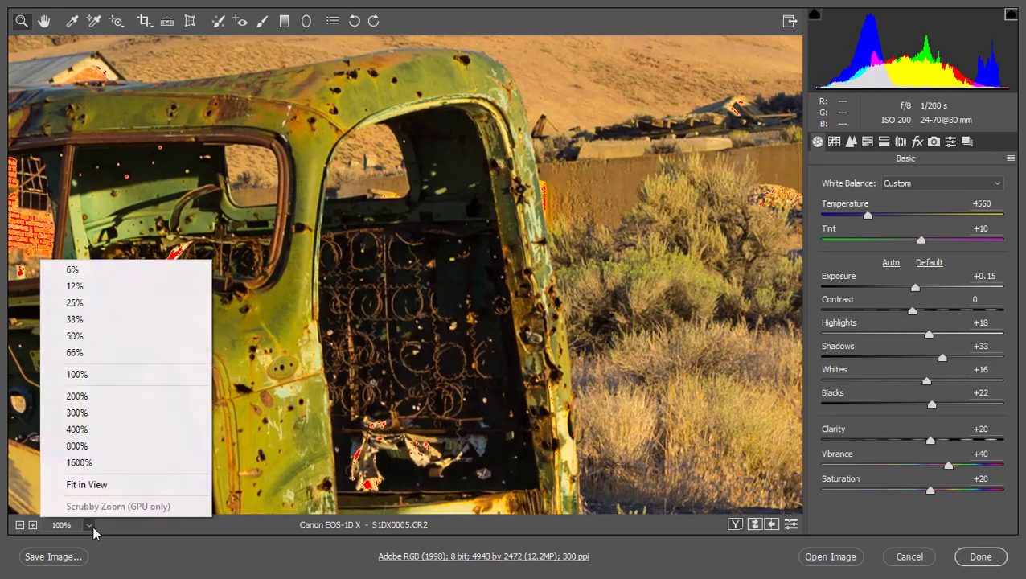
{"action": "left_click", "coordinate": [89, 483]}
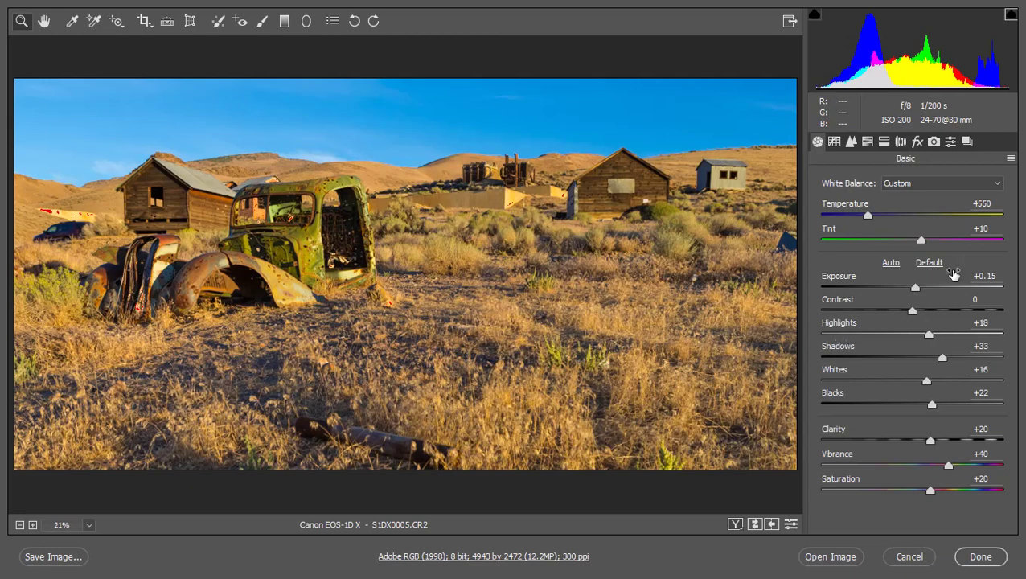
{"action": "left_click_drag", "start_coordinate": [915, 289], "coordinate": [913, 291]}
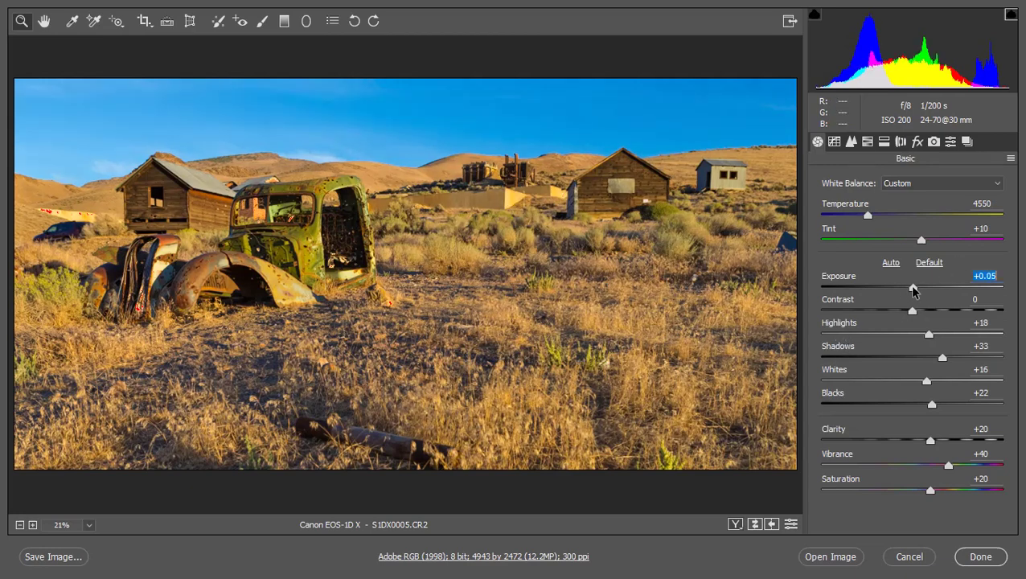